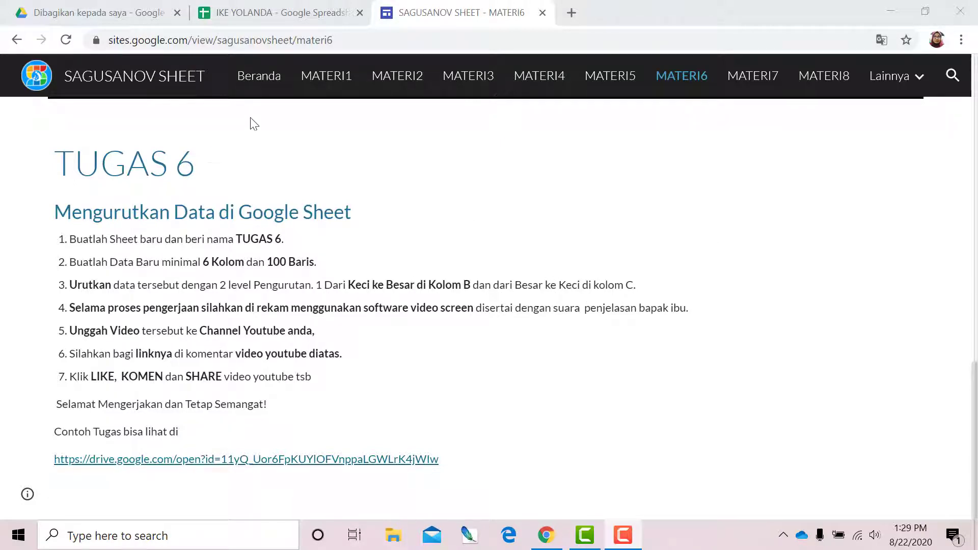
Step: Leave the Sites page for the browser tab holding the student grade spreadsheet
click(316, 14)
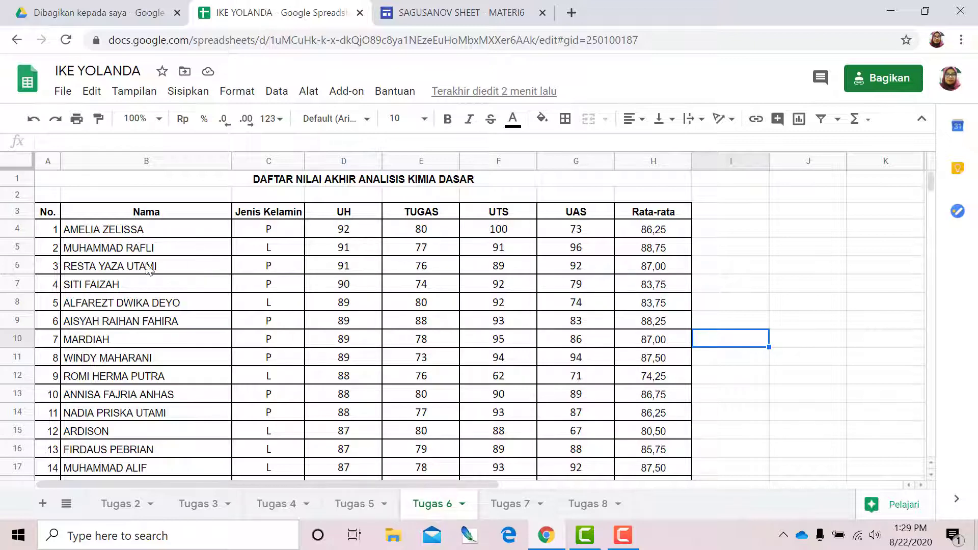
Step: Select B4:H112, from the first student name to the last average, then scroll back to the top
click(164, 237)
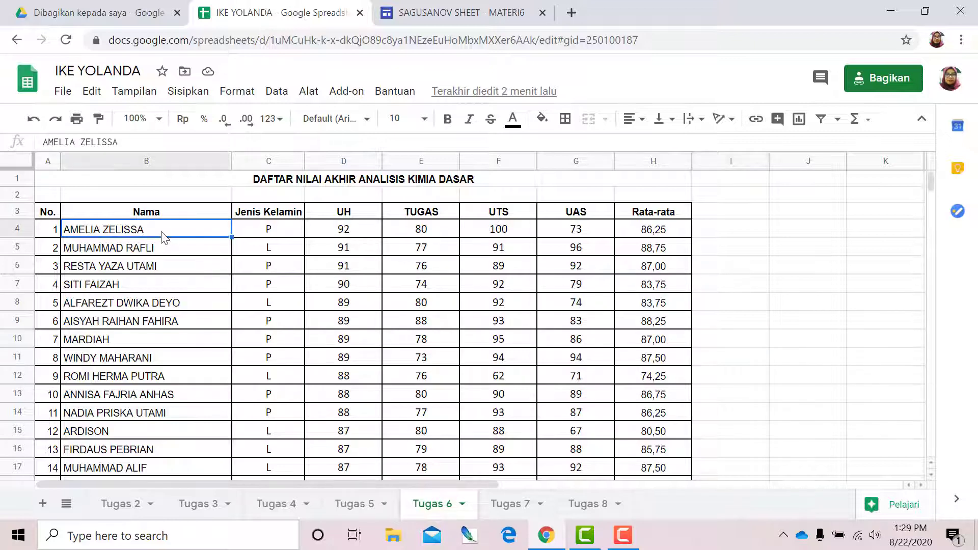
key(shift+Right)
key(shift+Right)
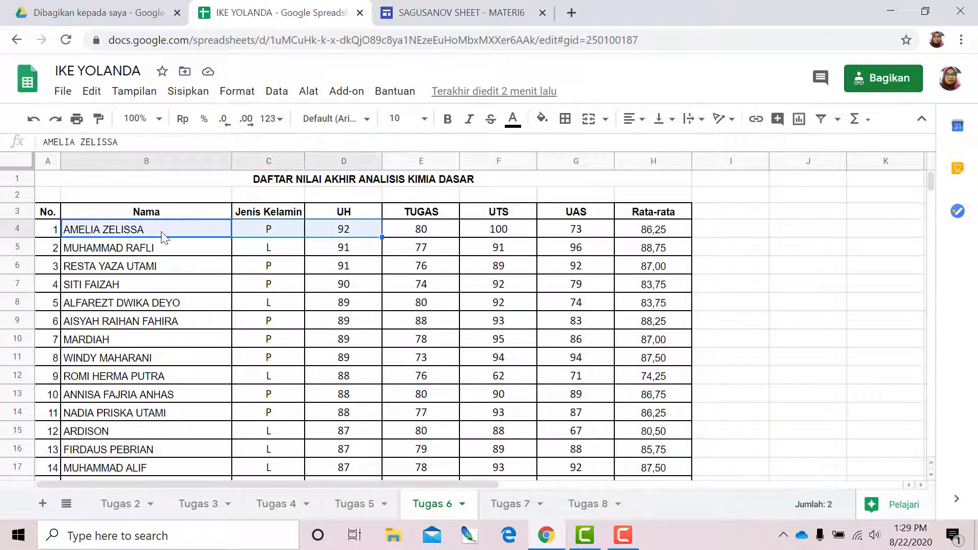
key(shift+Right)
key(shift+Right)
key(shift+Right)
key(shift+Right)
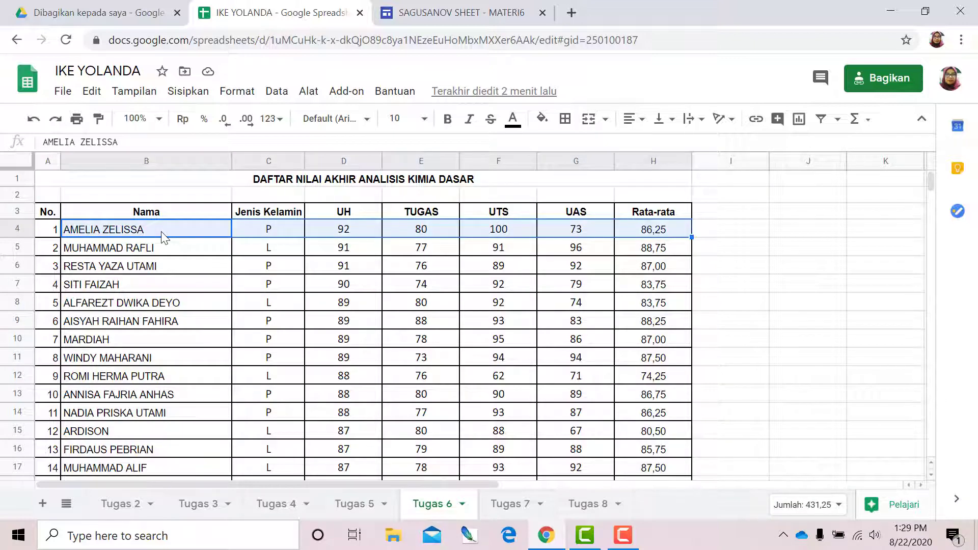
key(ctrl+shift+Down)
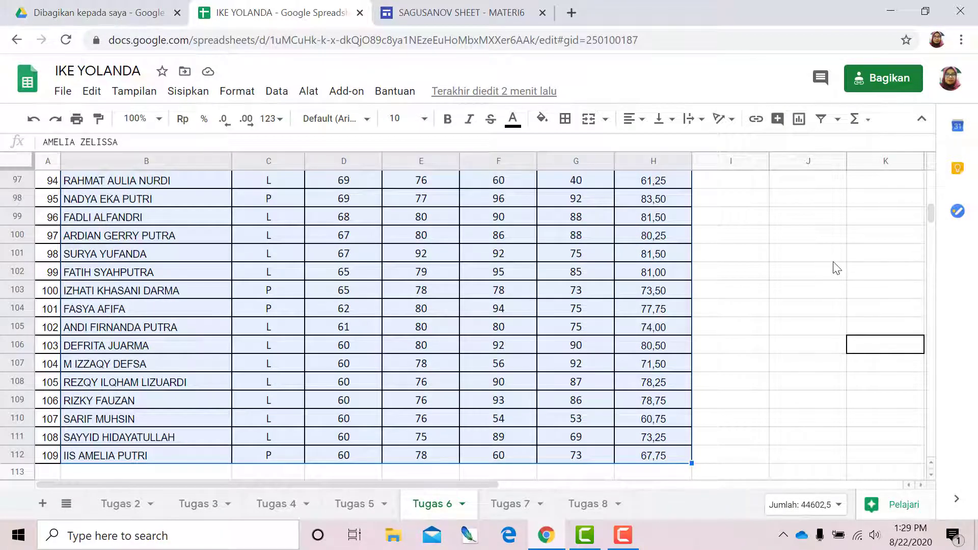
scroll(835, 268, up, 5)
scroll(835, 268, up, 3)
scroll(835, 267, up, 3)
scroll(835, 267, up, 4)
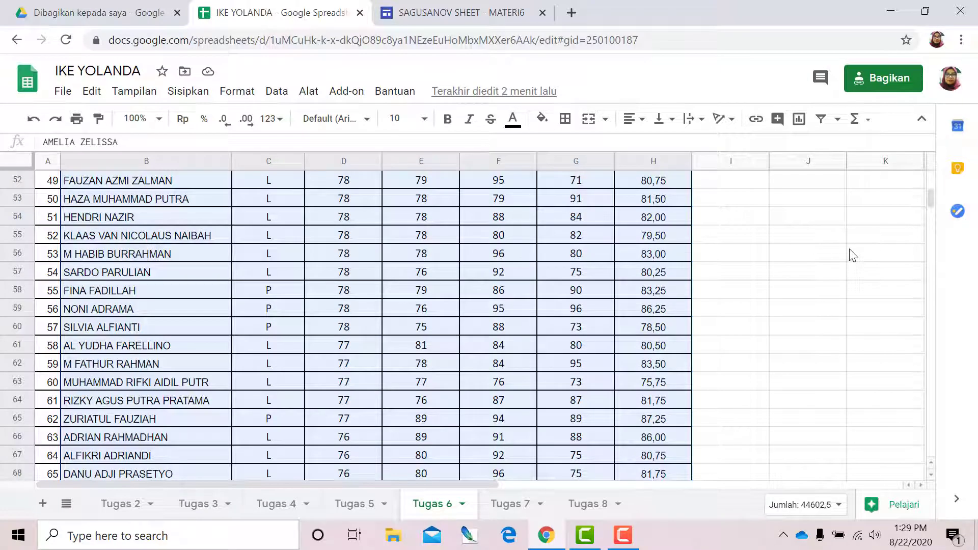
scroll(832, 229, up, 3)
scroll(832, 229, up, 3)
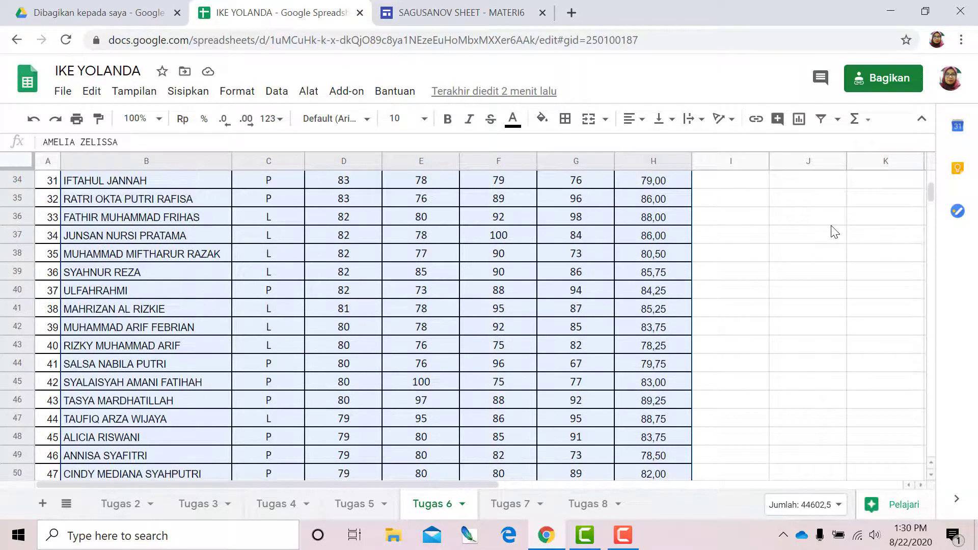
scroll(833, 230, up, 4)
scroll(832, 229, up, 4)
scroll(821, 249, up, 3)
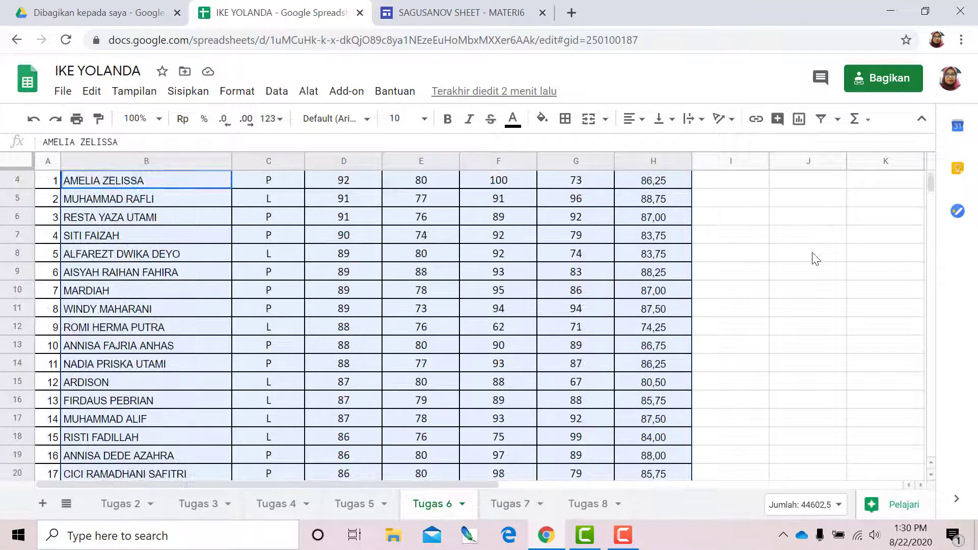
scroll(815, 259, up, 1)
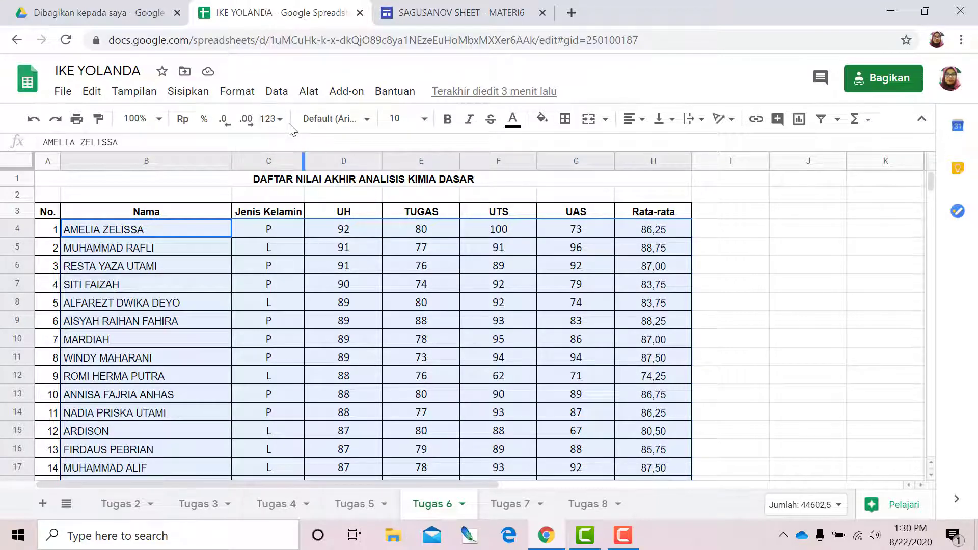
Step: Sort range B4:H112 by column B, A→Z, via Data > Urutkan rentang
click(277, 90)
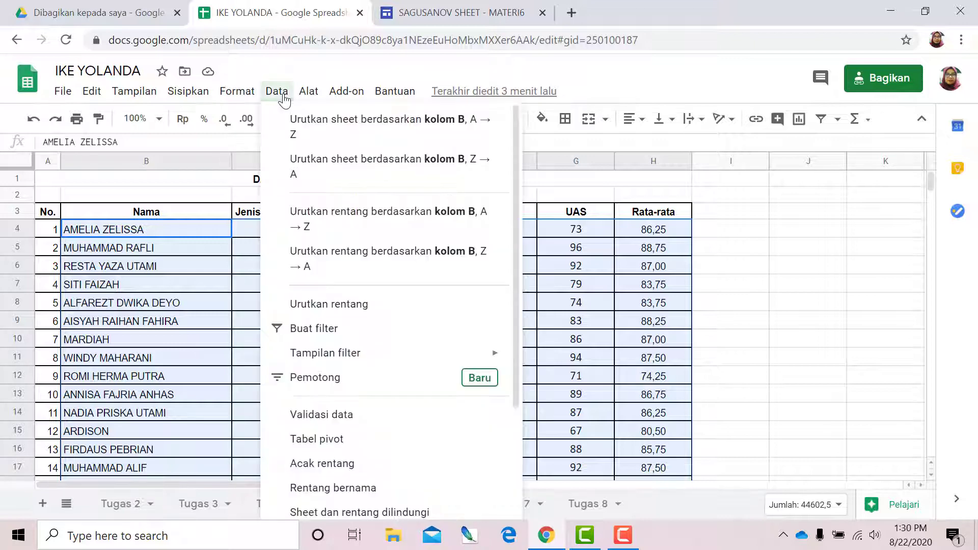
click(334, 308)
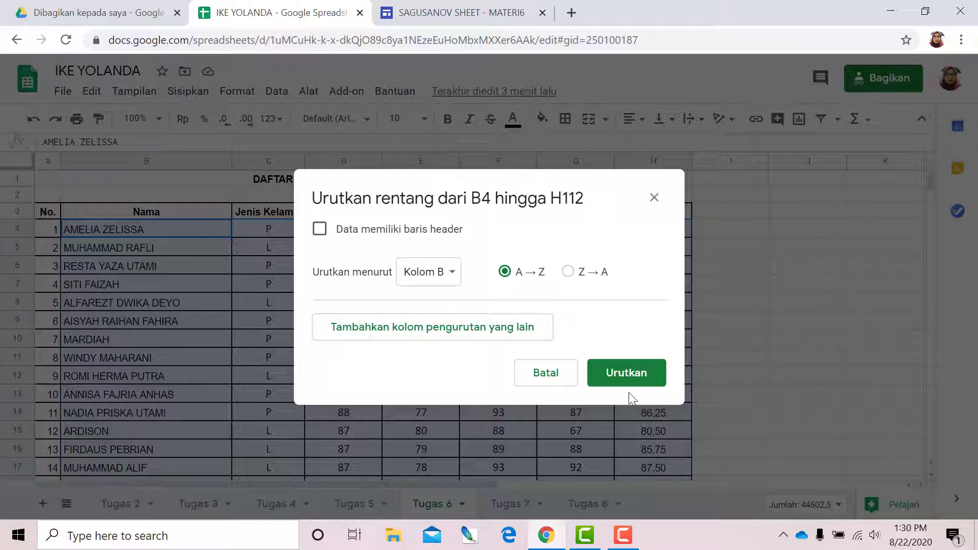
click(640, 379)
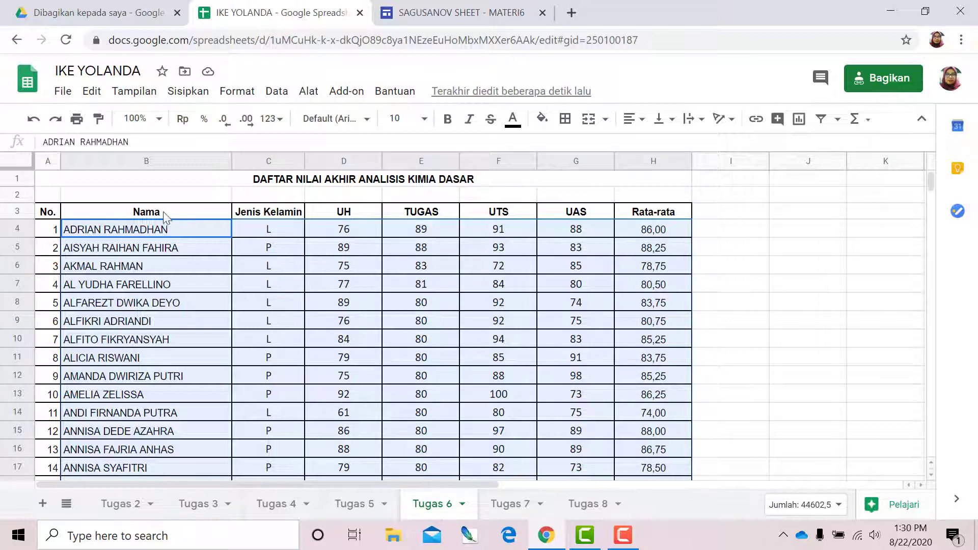
Step: Undo the alphabetical sort and reopen the Urutkan rentang dialog for B4:H112
click(33, 122)
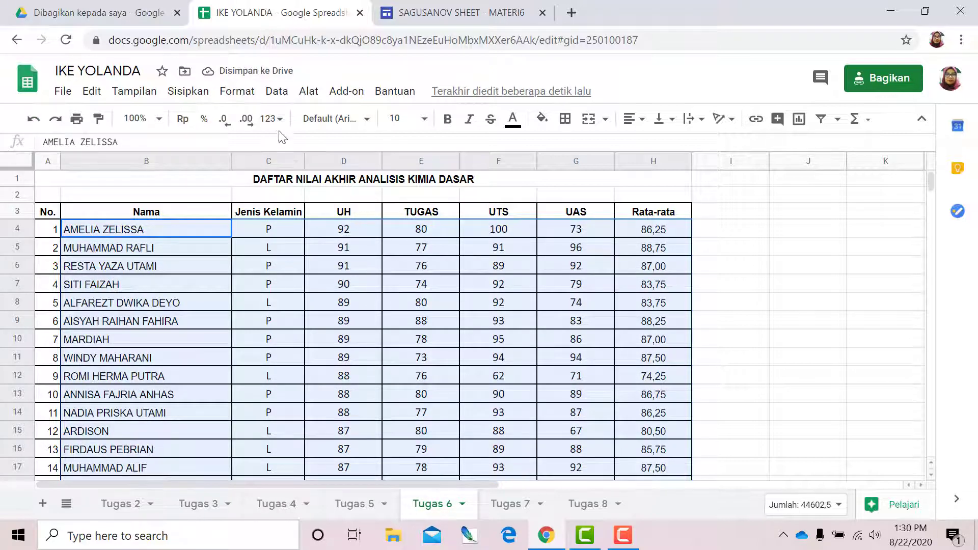
click(277, 92)
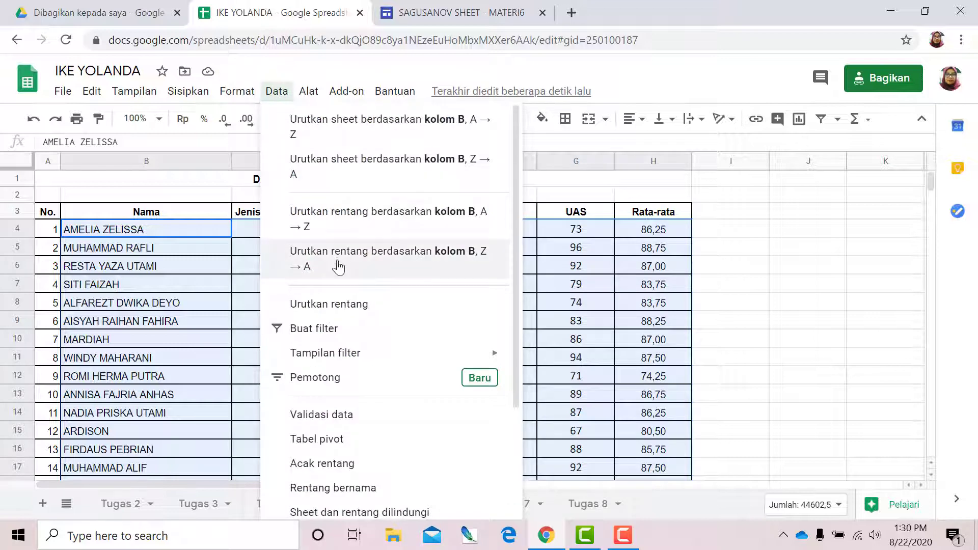
click(329, 308)
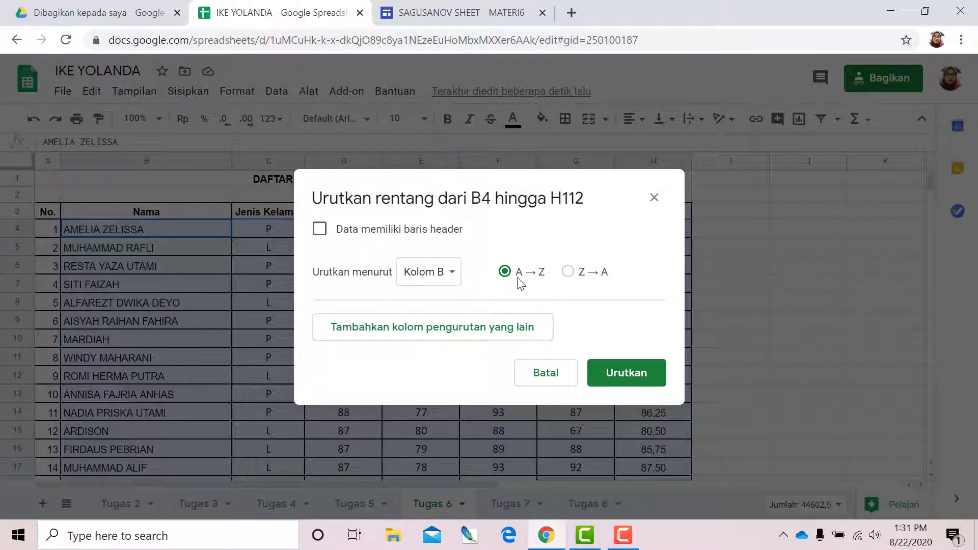
Step: Add a second sort level on column C Z→A, apply it, then glance at the assignment instructions
click(432, 327)
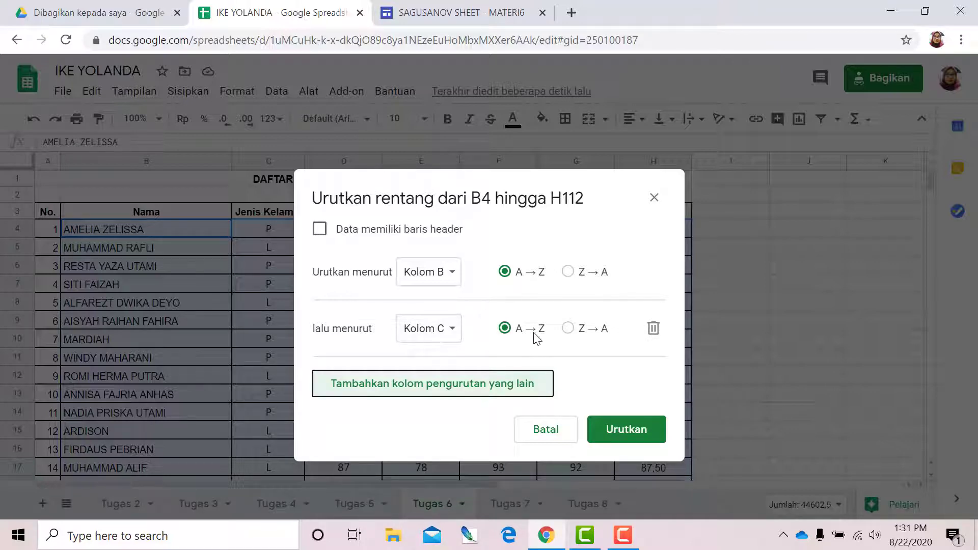
click(568, 330)
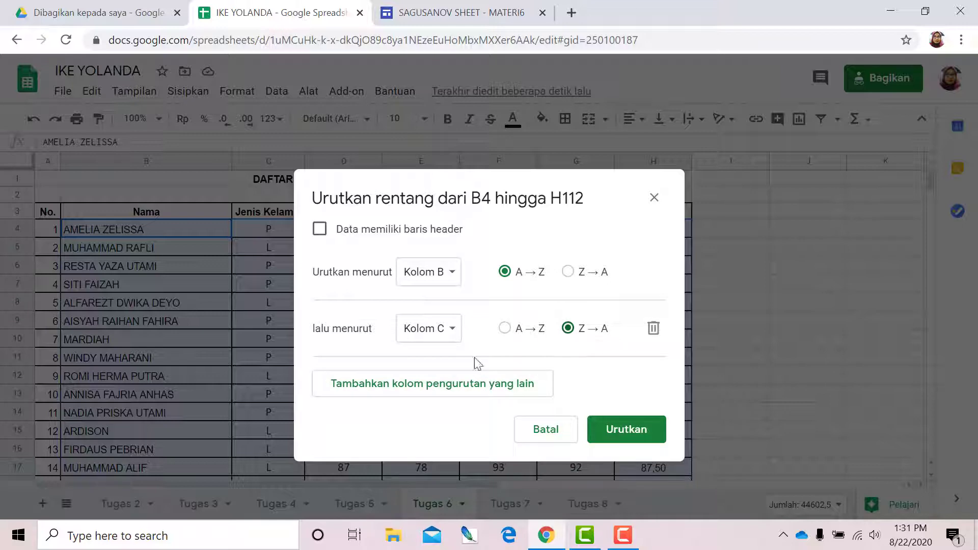
click(642, 438)
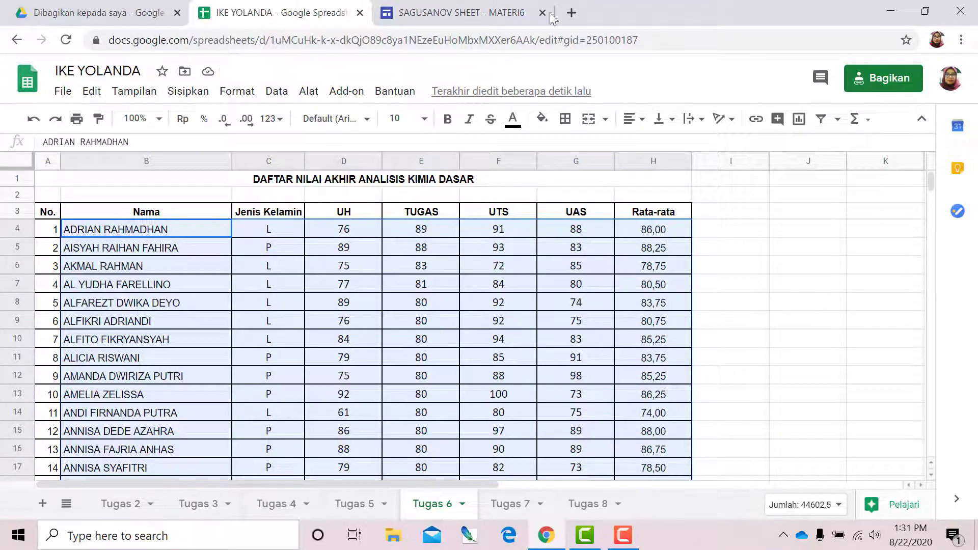
click(502, 16)
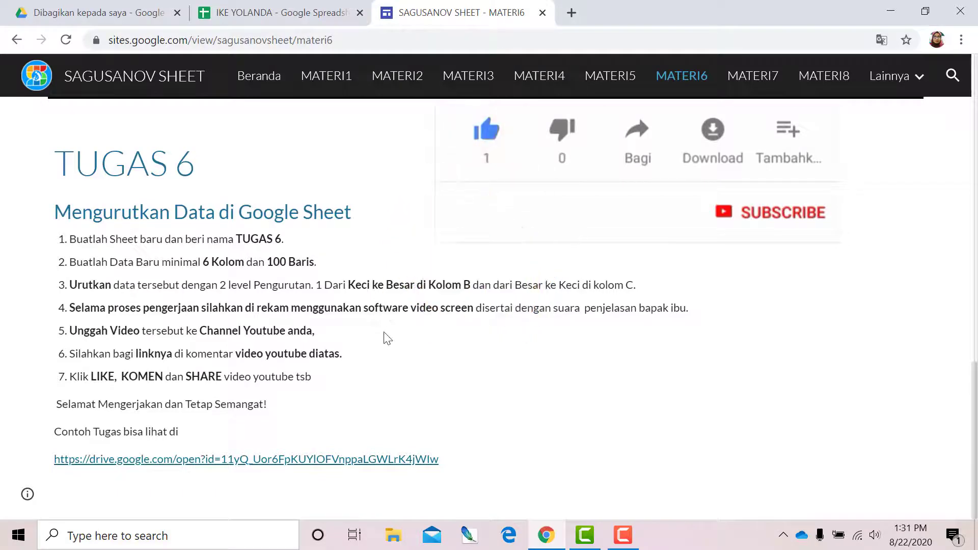
click(300, 21)
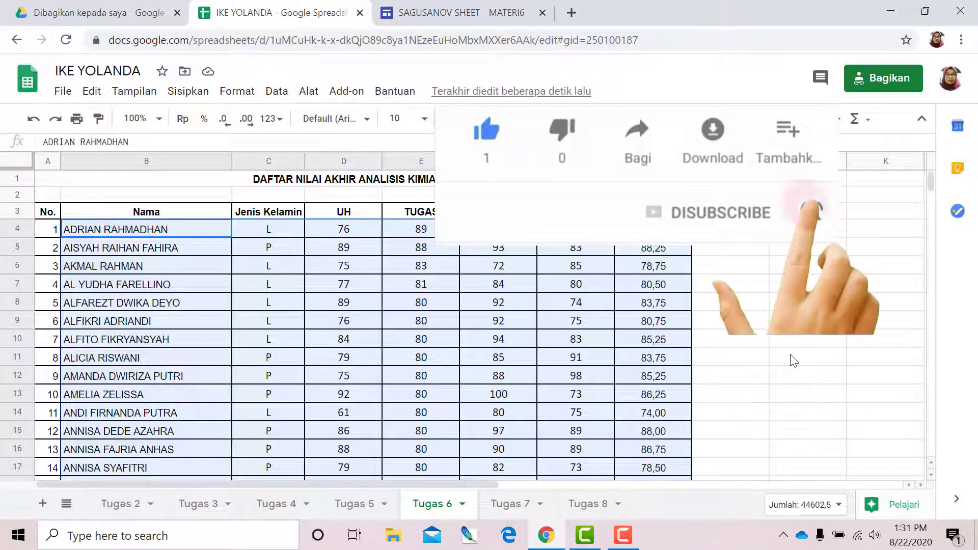